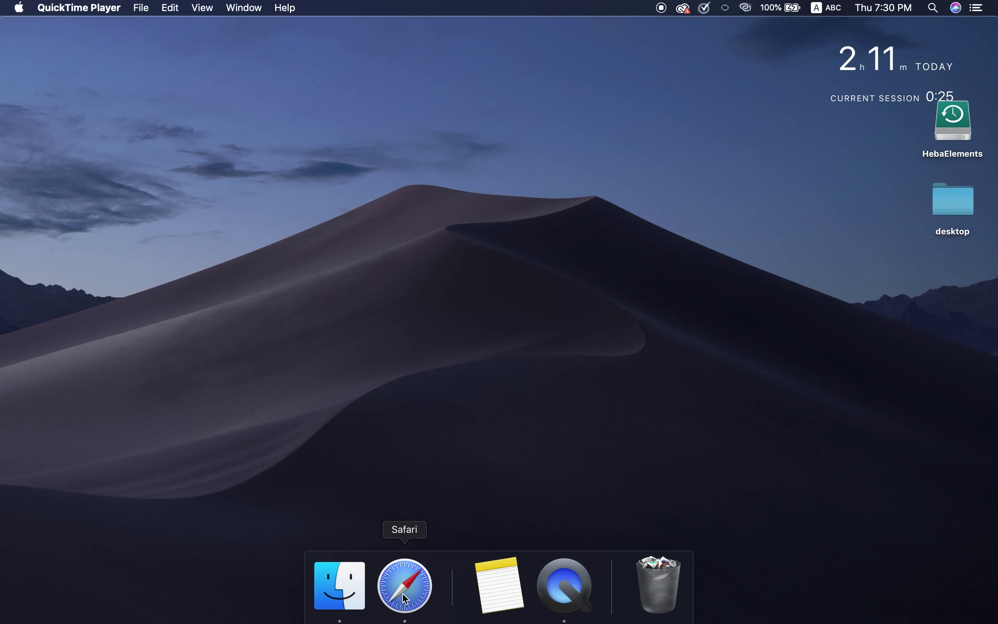
# Open Safari, go to the Kuwait University Portal from the search results, and open the student Registration System
pyautogui.click(405, 598)
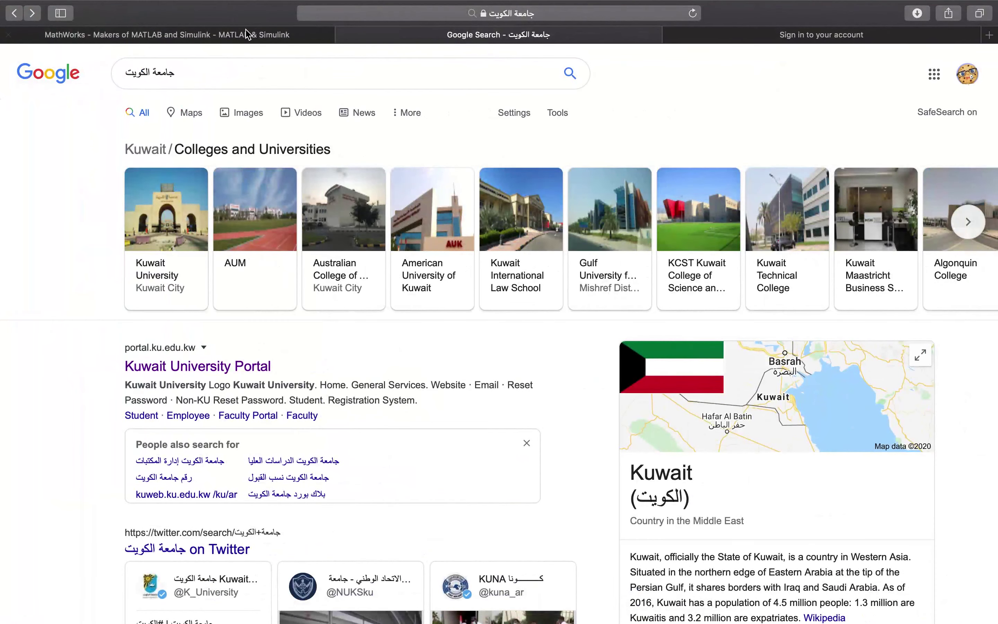
pyautogui.click(216, 368)
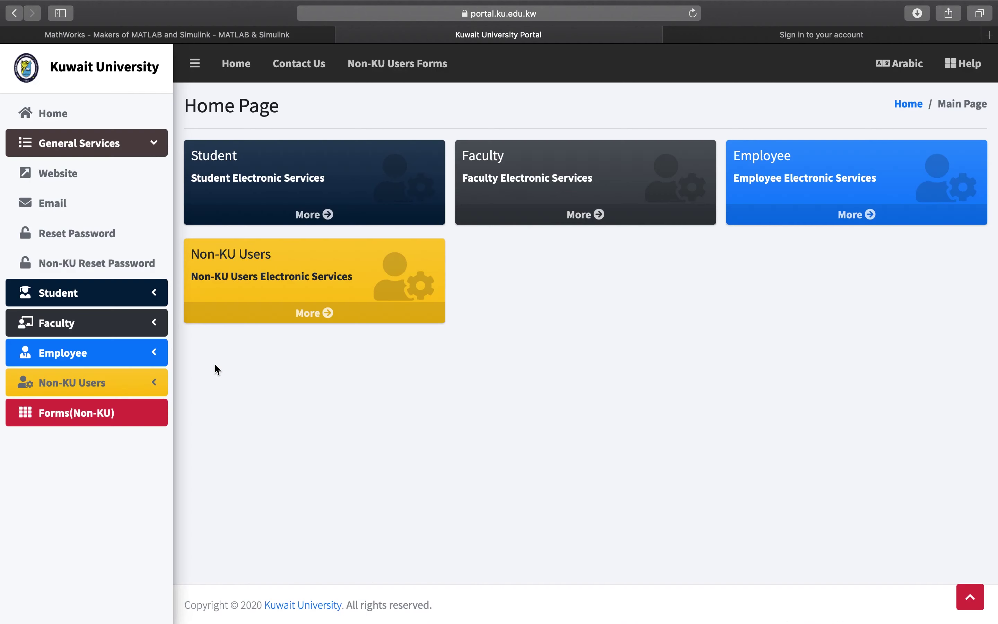
pyautogui.click(127, 292)
pyautogui.click(78, 326)
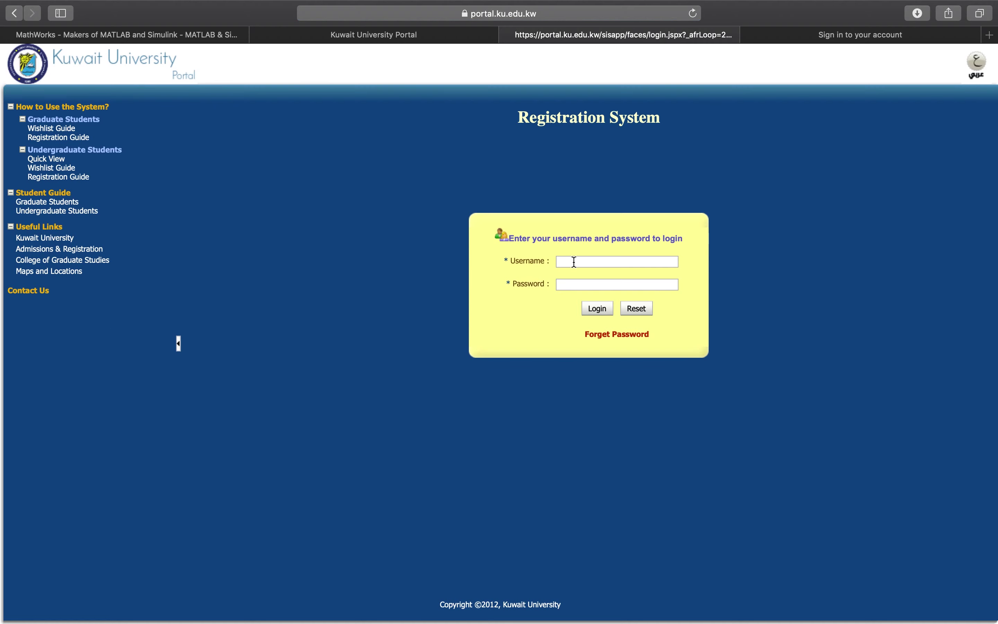
# Log in to the Registration System by filling in the saved username and account password
pyautogui.click(573, 260)
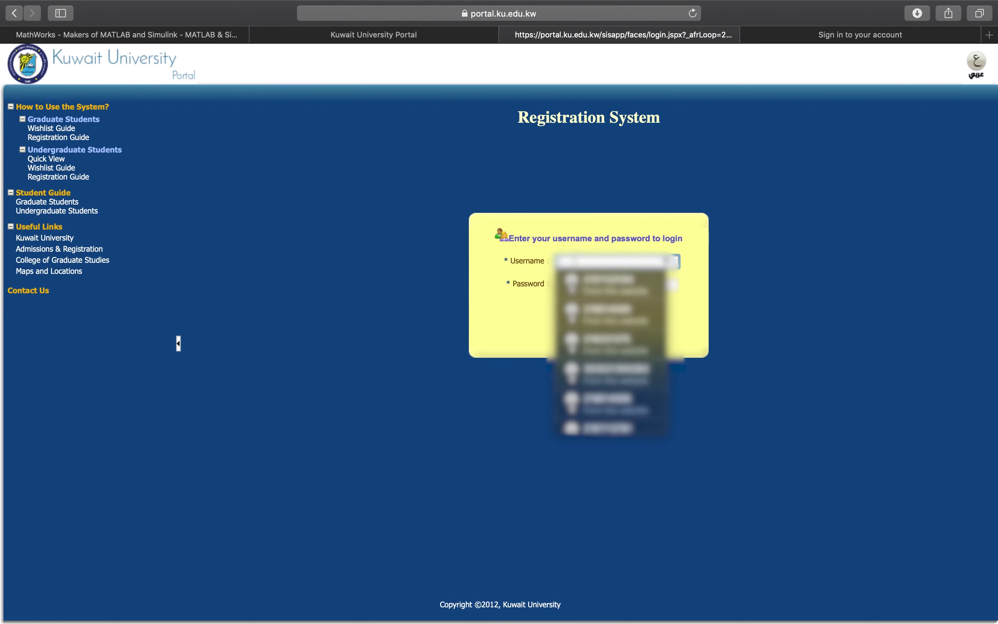
pyautogui.click(610, 284)
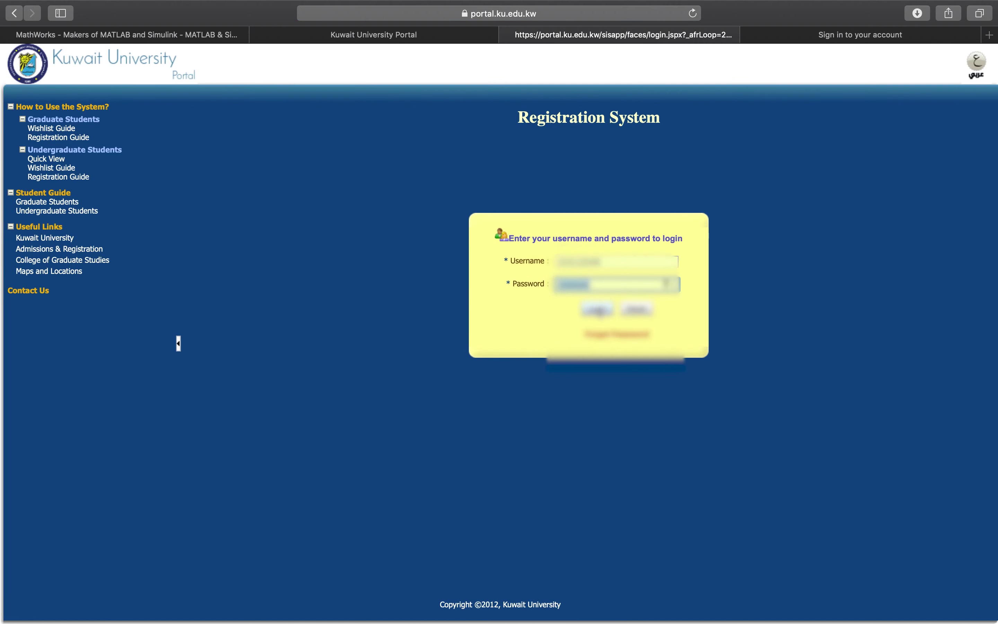
pyautogui.click(596, 310)
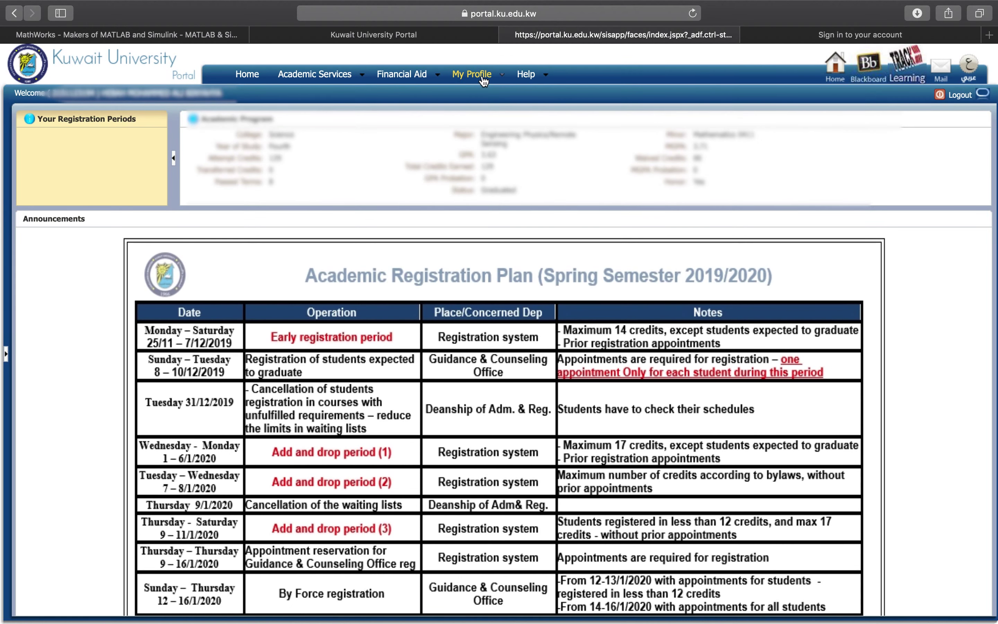
# Open the personal data page under My Profile and copy the University Email address
pyautogui.click(484, 81)
pyautogui.click(488, 89)
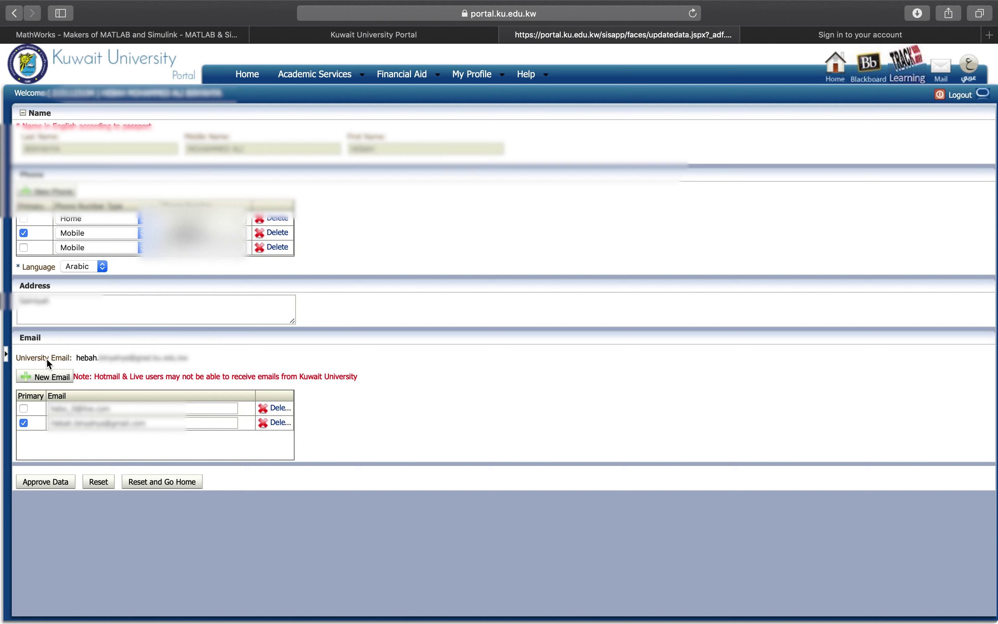
pyautogui.moveTo(21, 356); pyautogui.dragTo(212, 361)
pyautogui.click(124, 362)
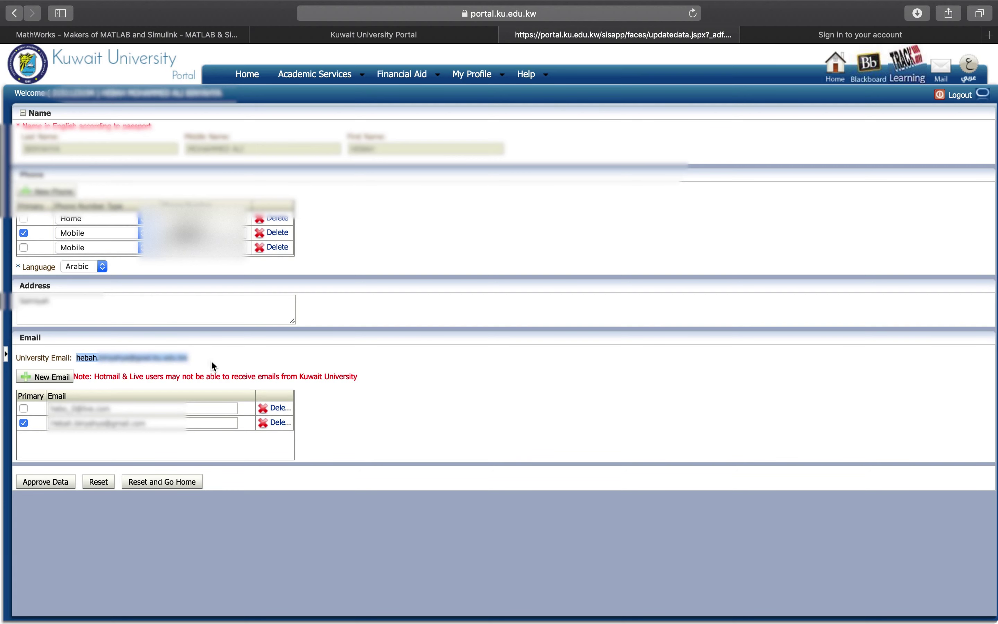
# Switch to the MathWorks site and open the Create MathWorks Account form
pyautogui.click(199, 35)
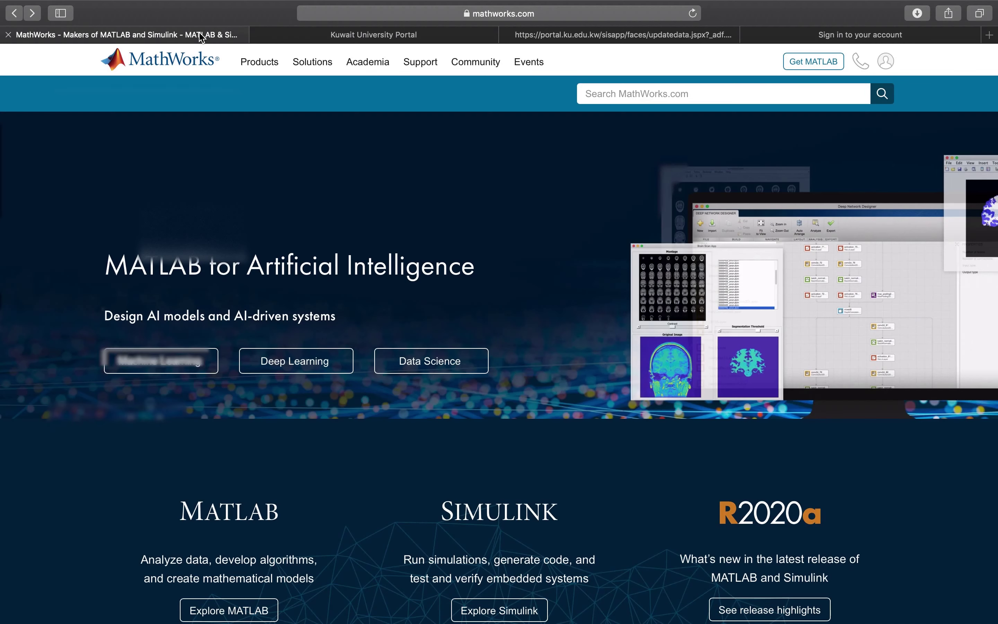
pyautogui.click(886, 62)
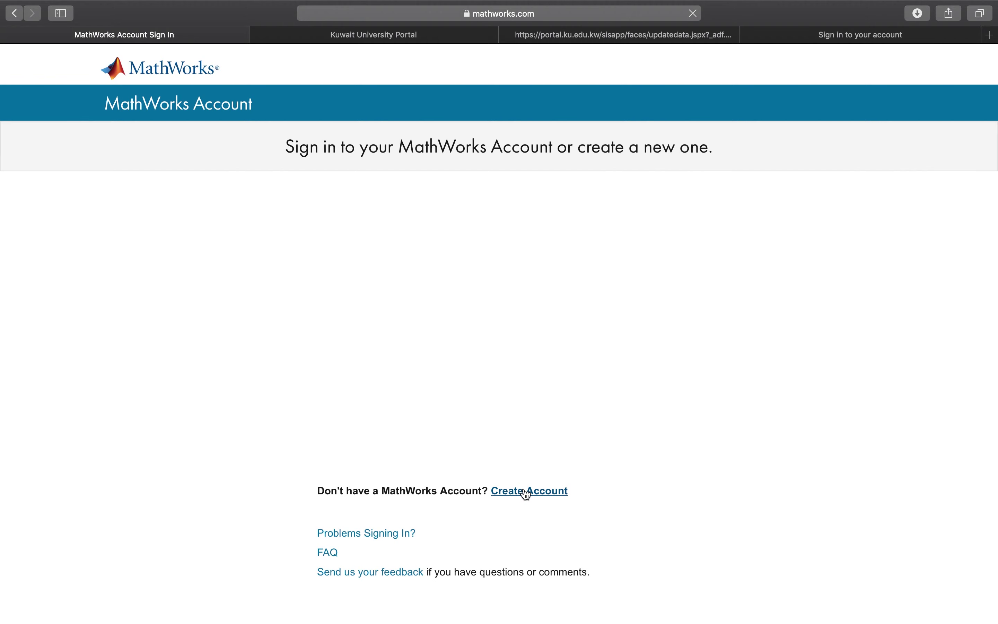
pyautogui.click(527, 493)
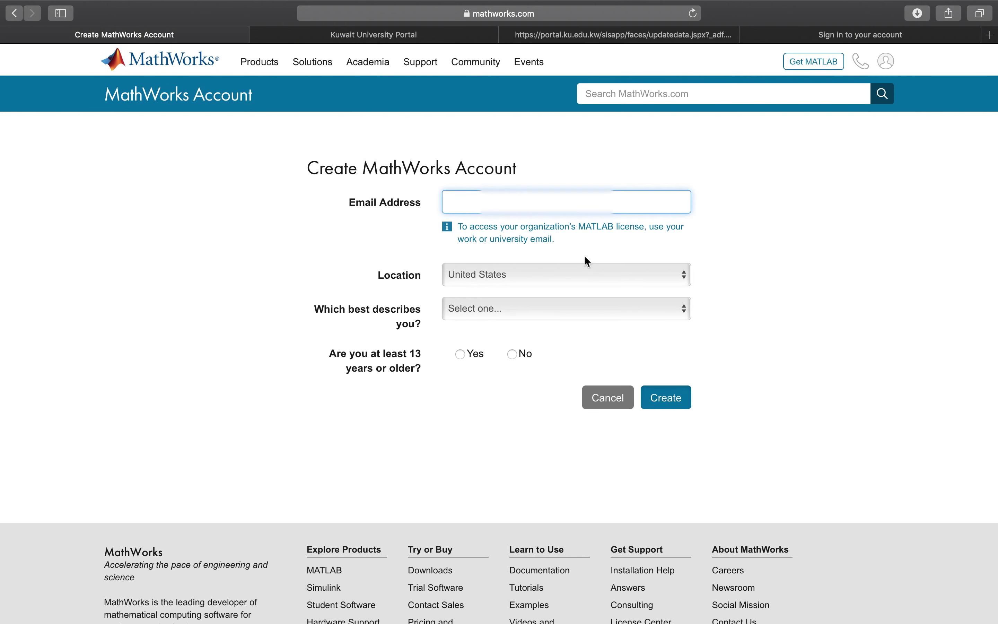
# Paste the university e-mail into the Email Address field and remove the leading blank spaces
pyautogui.press('super+v')
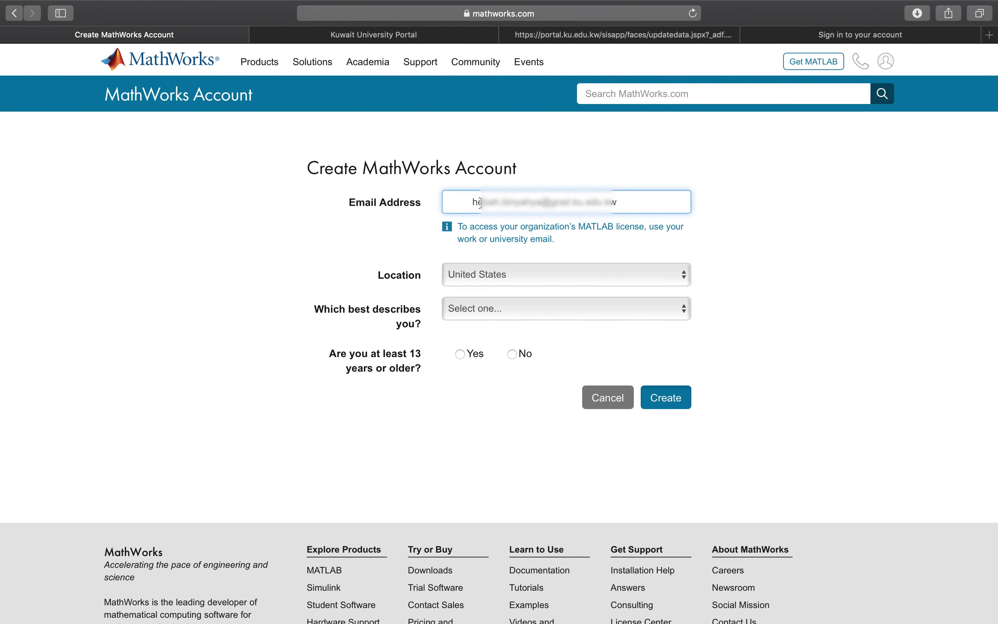
pyautogui.moveTo(473, 202); pyautogui.dragTo(439, 201)
pyautogui.press('BackSpace')
# Set the location to Kuwait and the description to Student, confirm being at least 13 years old, and submit the form
pyautogui.click(482, 274)
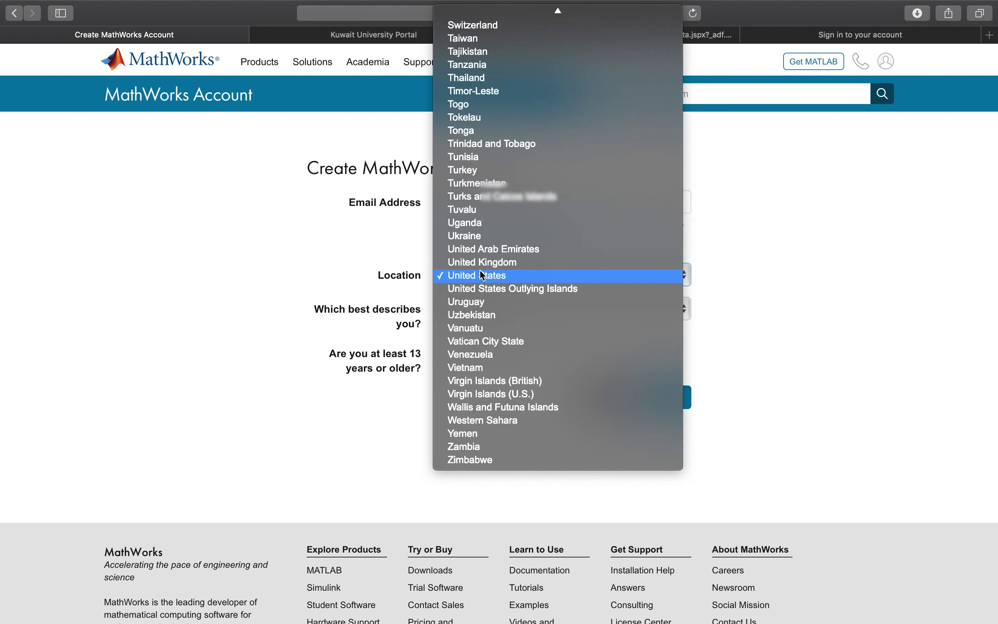
pyautogui.press('k')
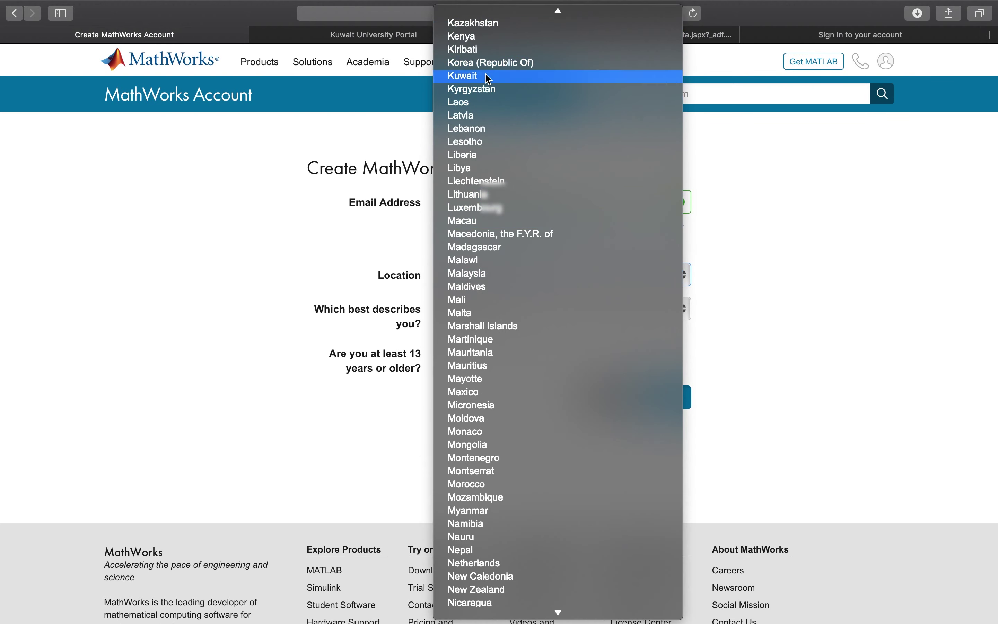
pyautogui.click(455, 74)
pyautogui.click(496, 312)
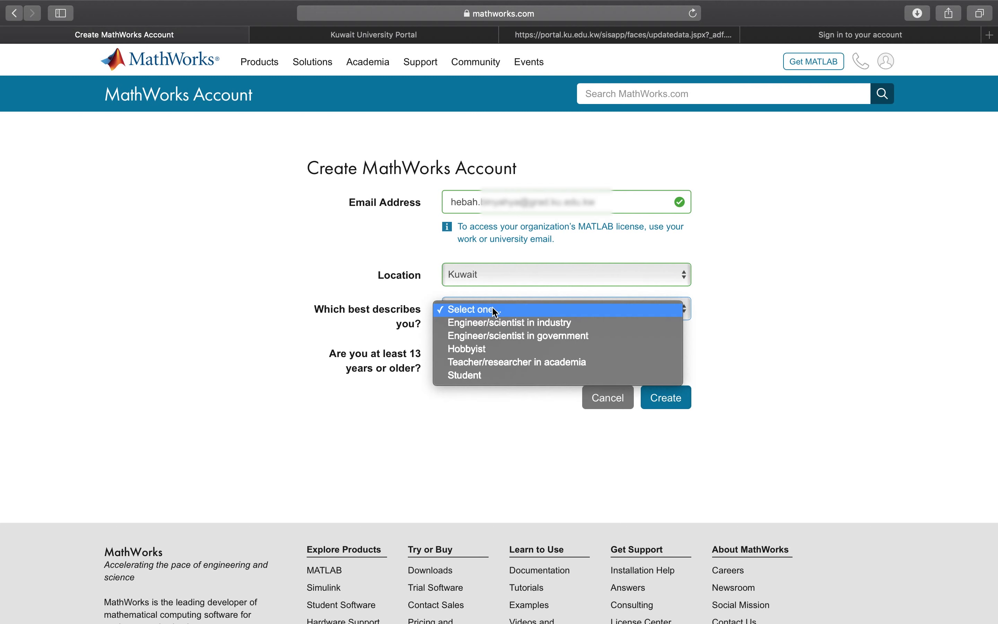
pyautogui.click(485, 375)
pyautogui.click(461, 354)
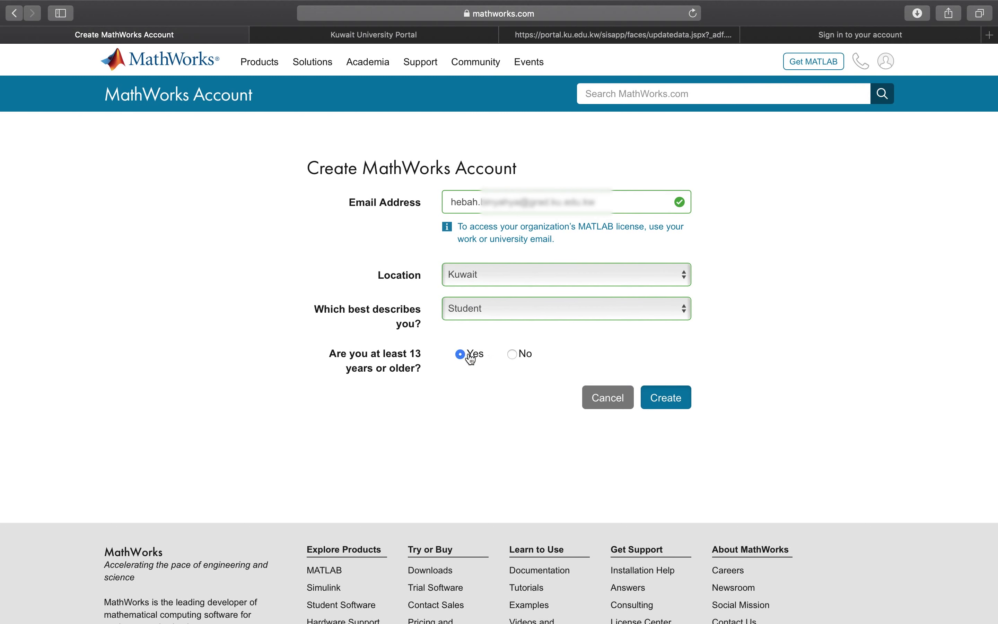
pyautogui.click(669, 399)
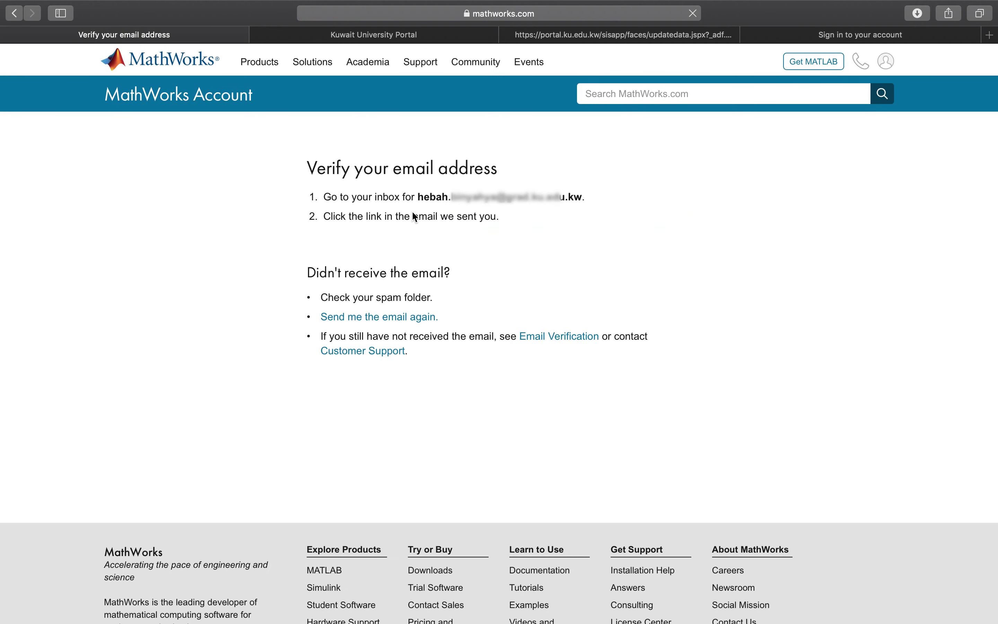
pyautogui.moveTo(306, 169); pyautogui.dragTo(495, 172)
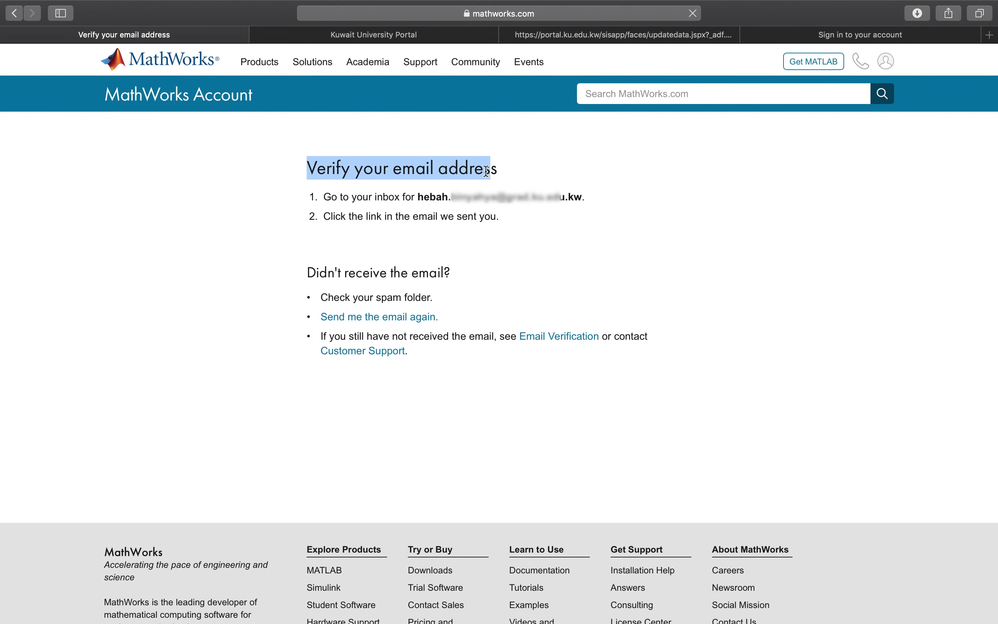
pyautogui.click(507, 175)
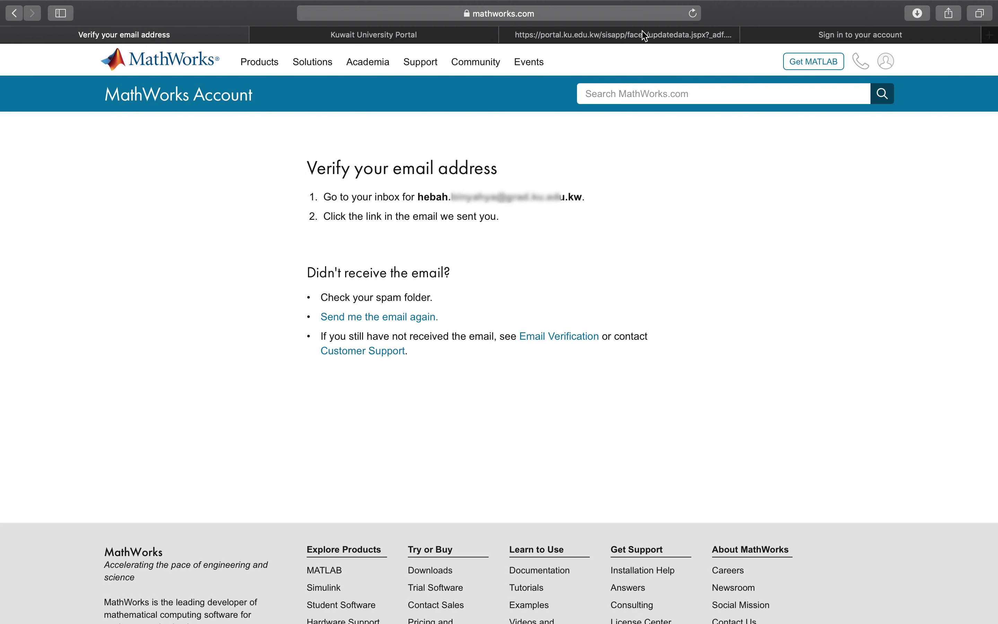
# Open office.com in a new tab and sign in to the university account with the saved account password
pyautogui.press('super+t')
pyautogui.write('off')
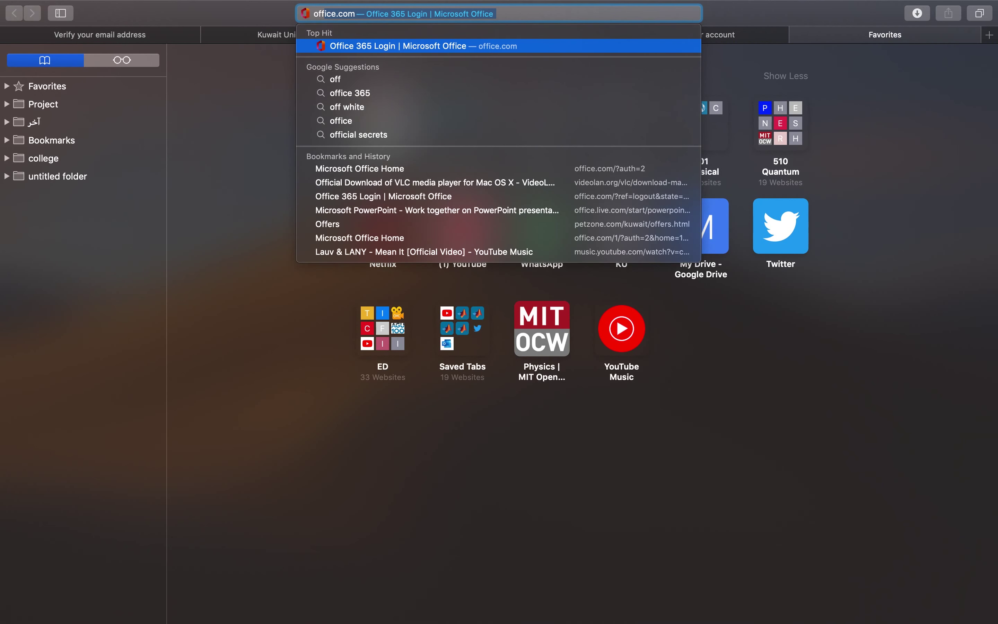
pyautogui.press('Return')
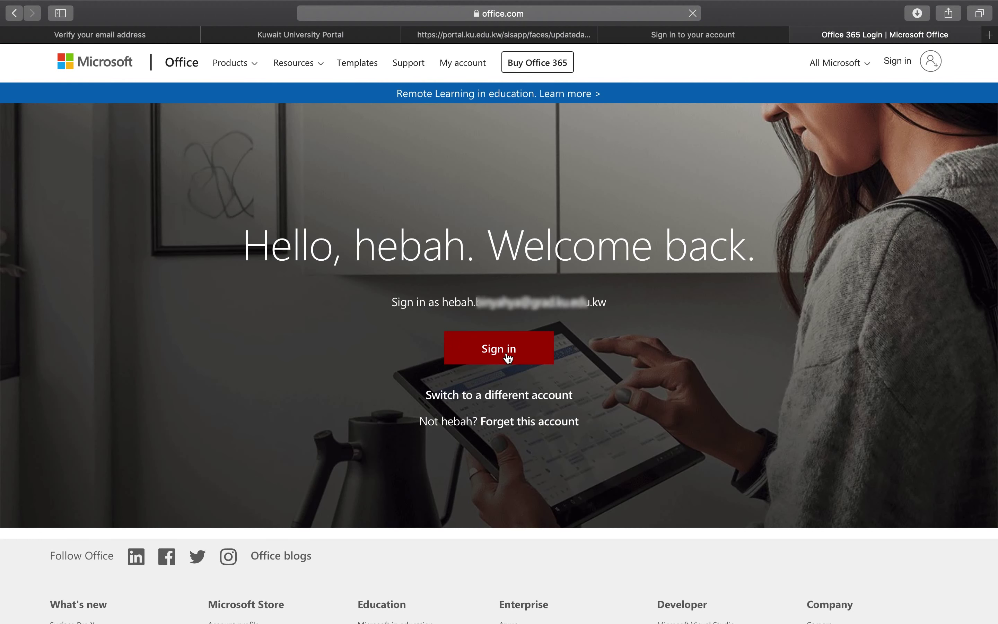
pyautogui.click(508, 357)
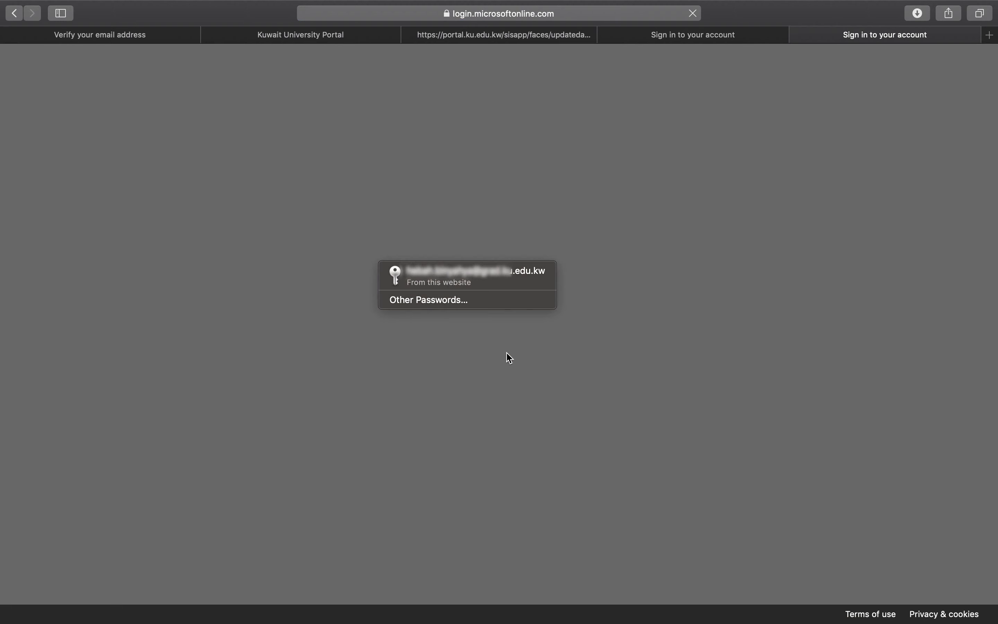
pyautogui.click(593, 374)
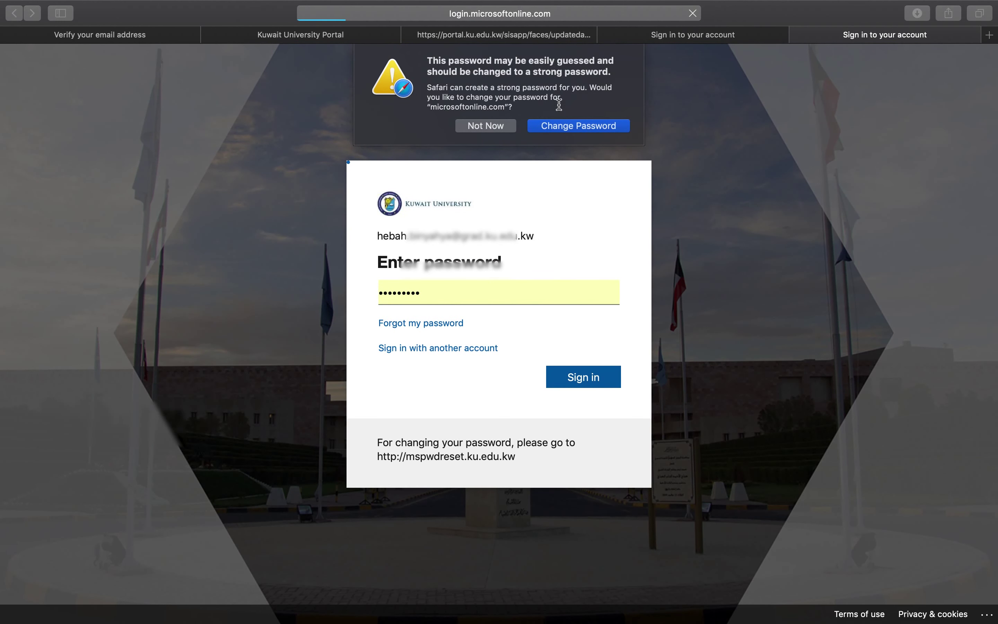
pyautogui.click(555, 127)
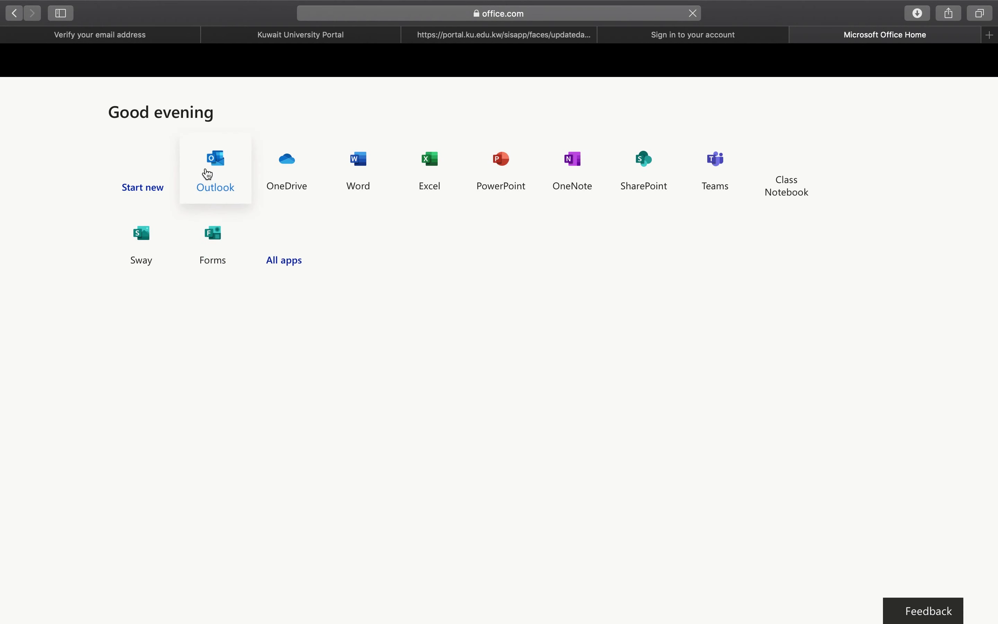
# Open the Outlook inbox and verify the e-mail address from the MathWorks "Verify Email Address" message
pyautogui.click(205, 170)
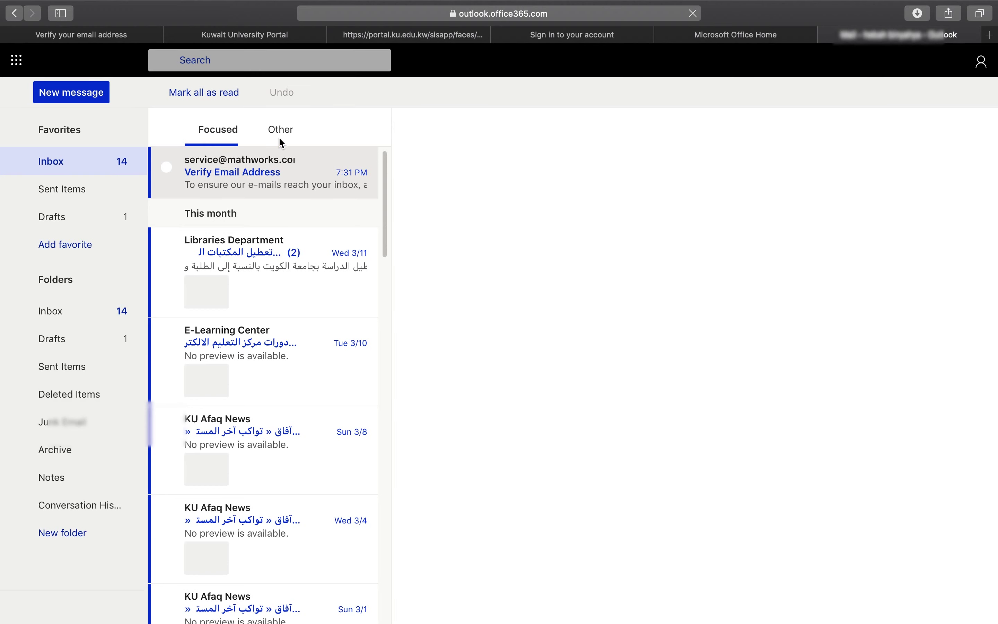
pyautogui.click(231, 175)
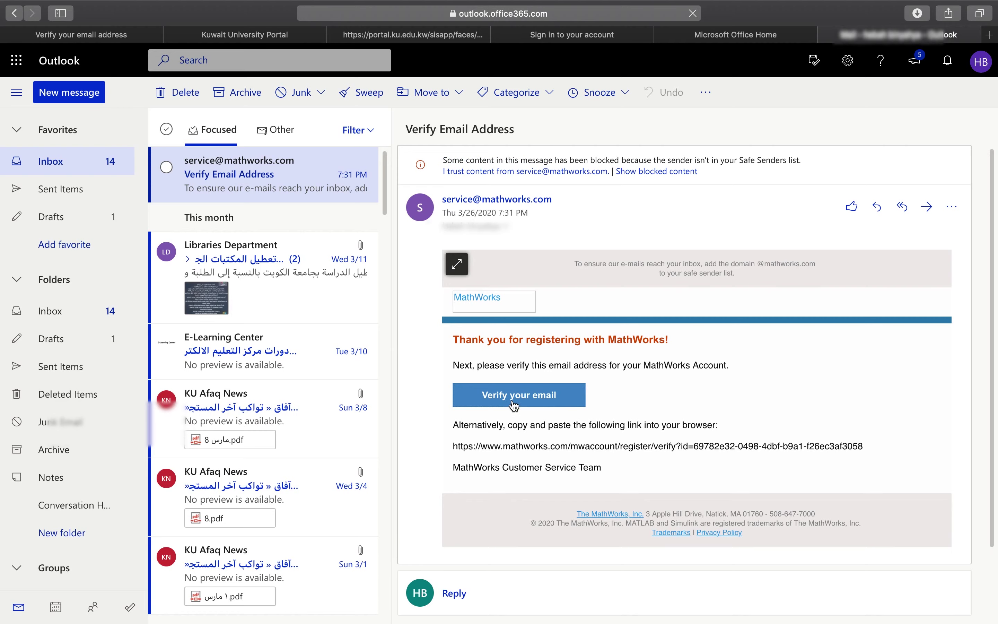
pyautogui.click(510, 398)
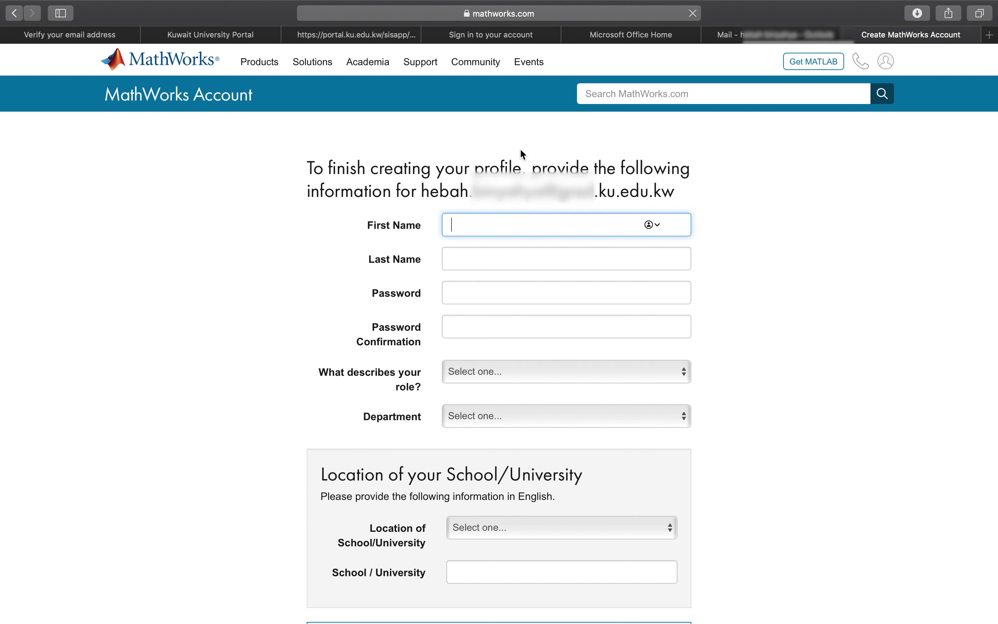
# Review the MathWorks profile form, decline the suggested strong password, and submit the form to create the account
pyautogui.scroll(-8, 601, 461)
pyautogui.scroll(-1, 601, 461)
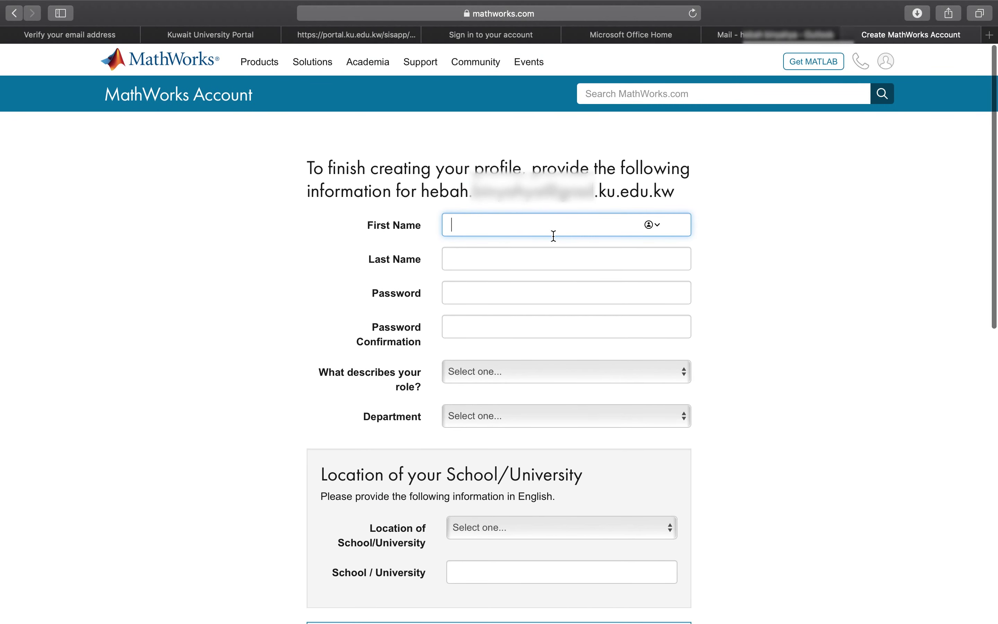
pyautogui.scroll(-1, 553, 234)
pyautogui.click(452, 264)
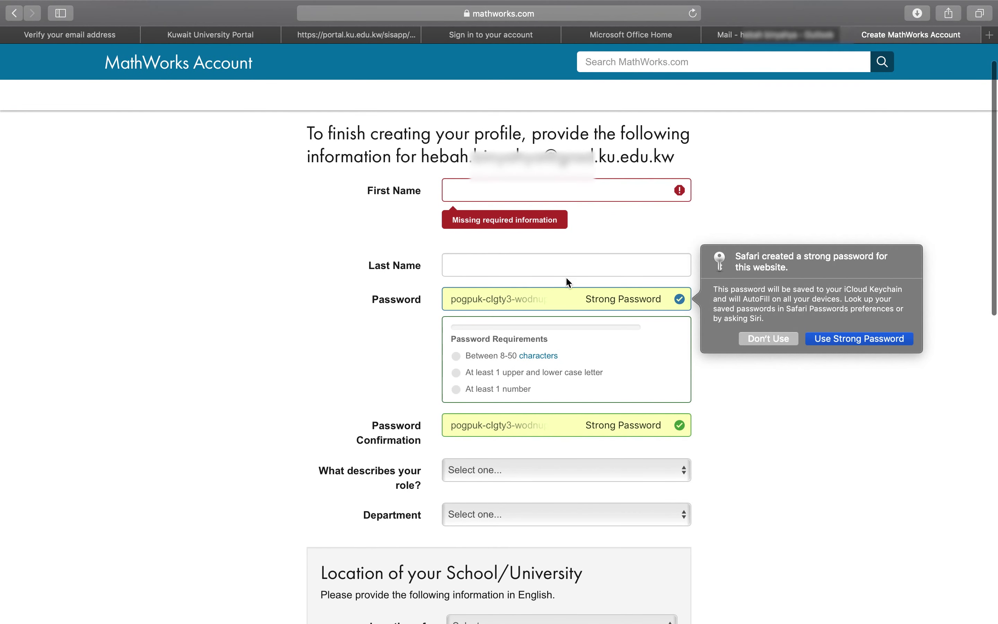
pyautogui.click(768, 338)
pyautogui.scroll(-7, 575, 346)
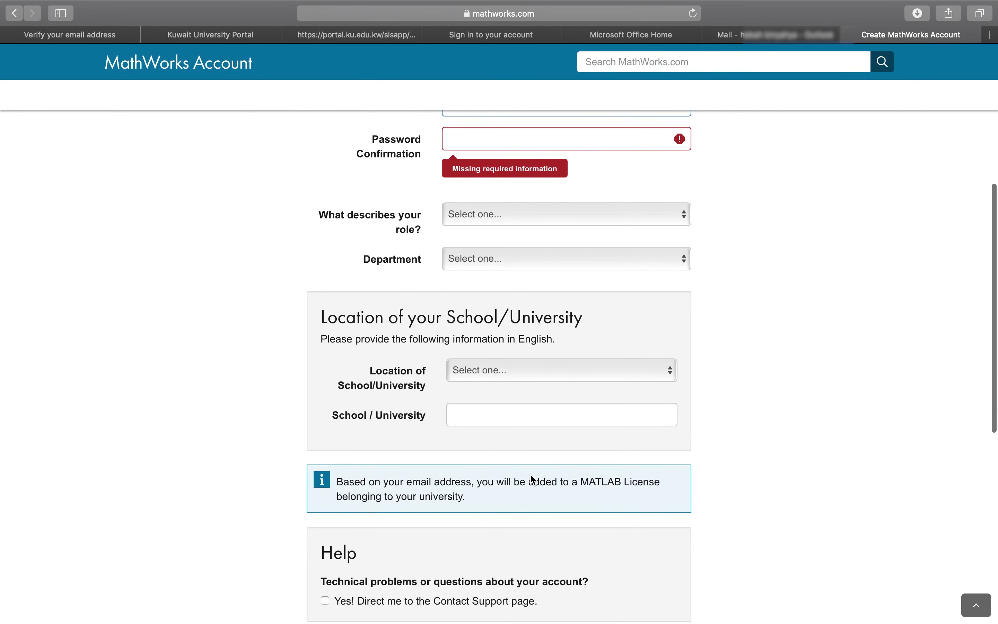
pyautogui.scroll(-8, 531, 478)
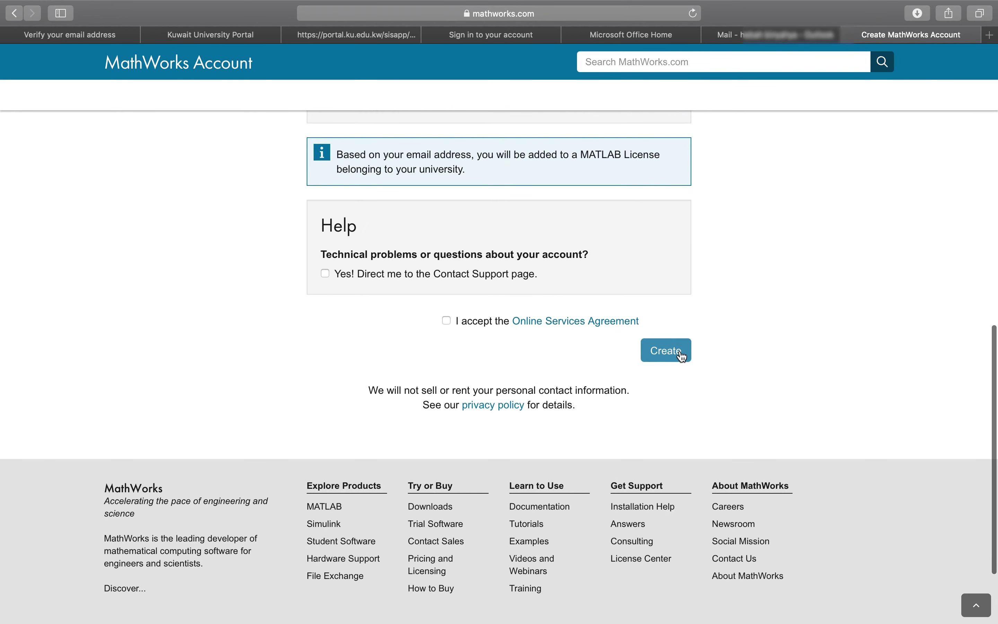
pyautogui.click(683, 355)
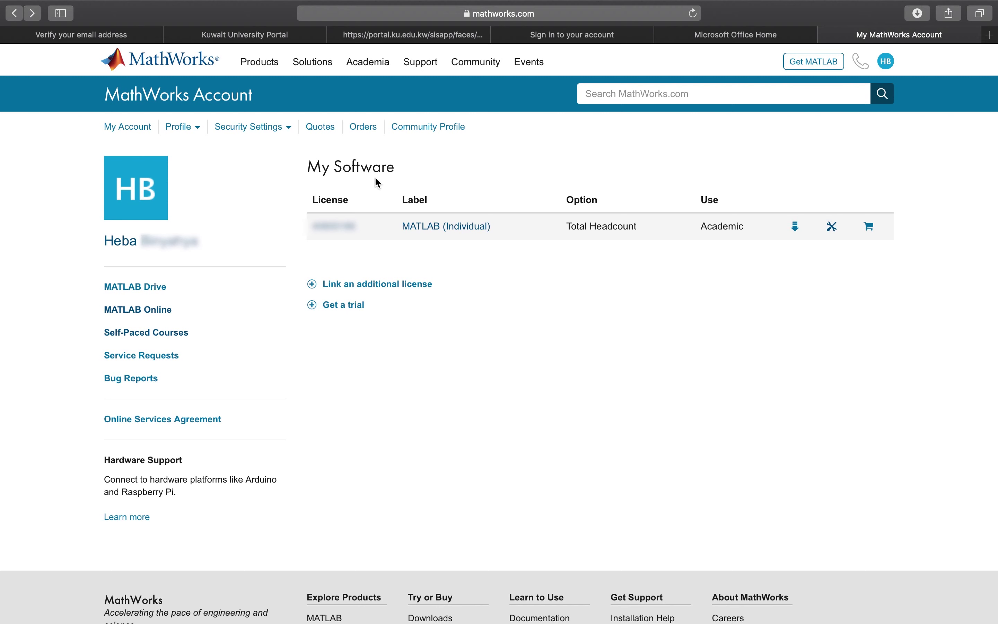
# Open the MATLAB (Individual) license under My Software and examine its list of included products
pyautogui.click(342, 236)
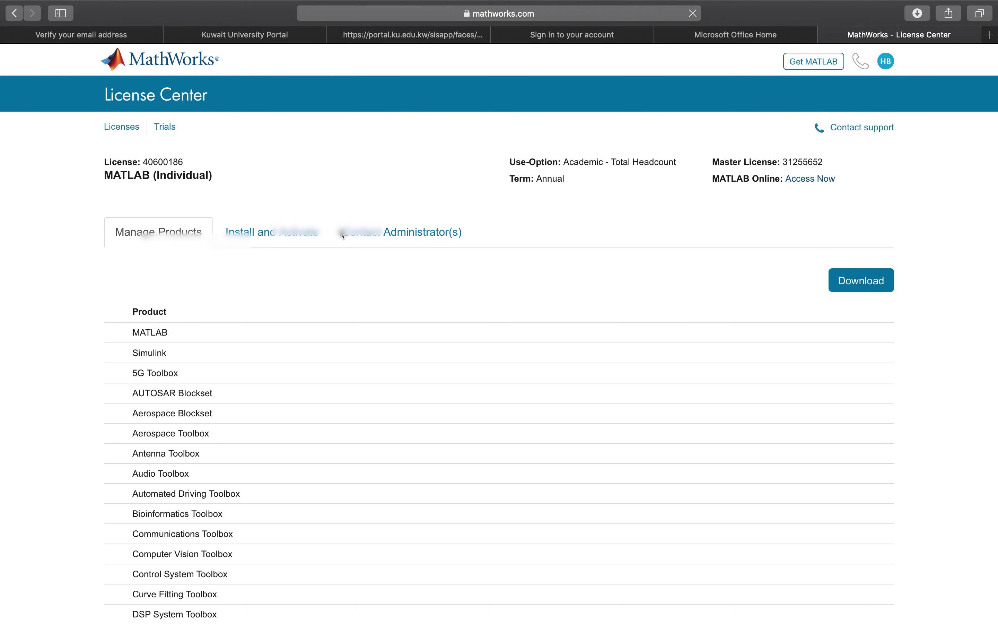
pyautogui.scroll(-15, 392, 444)
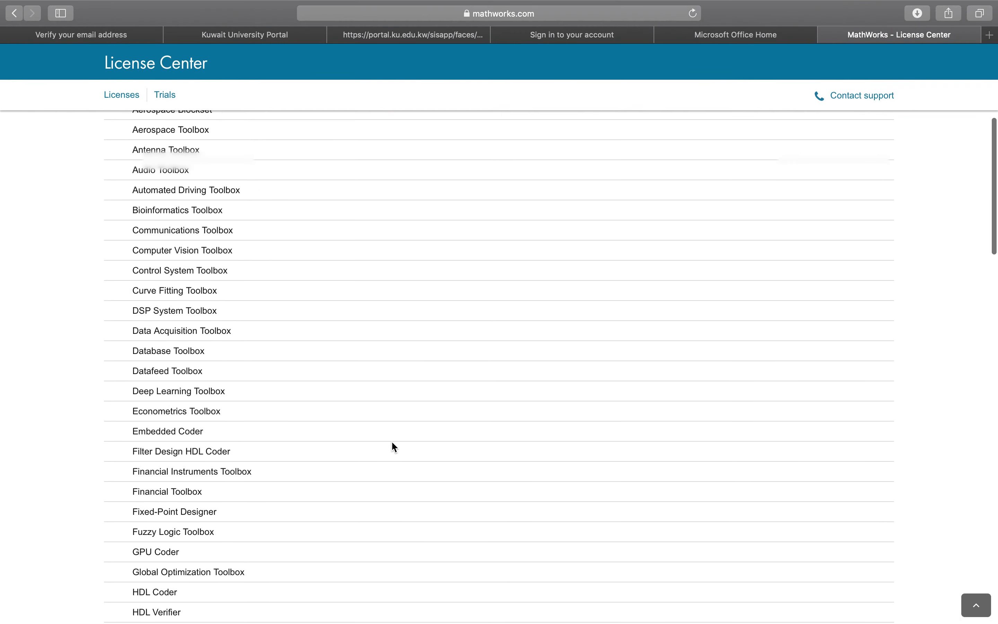
pyautogui.scroll(-15, 392, 442)
pyautogui.scroll(12, 393, 442)
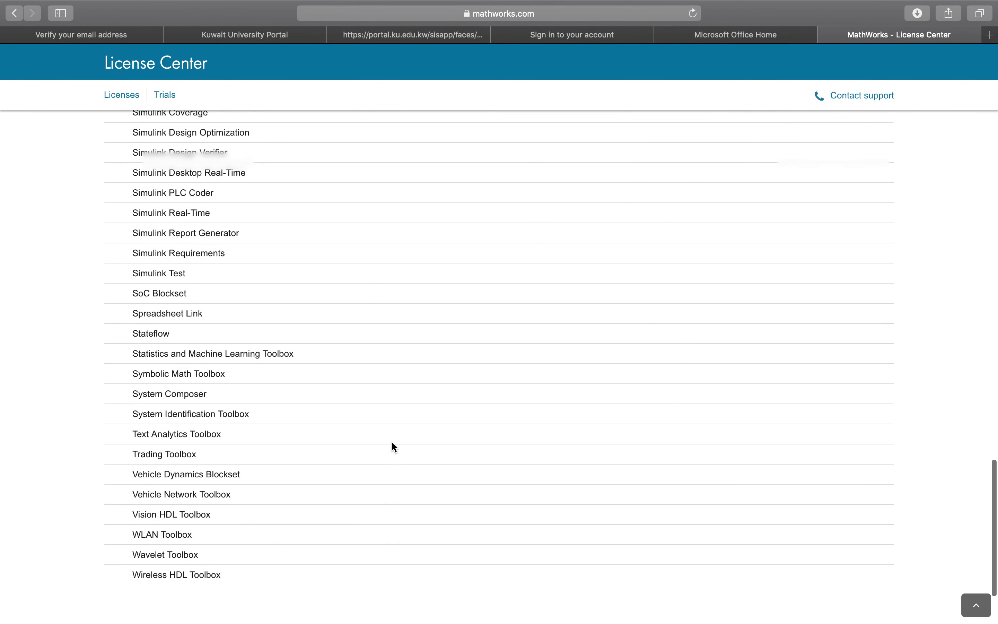
# Open the MATLAB download page from the license and examine the R2020a release and the list of earlier releases
pyautogui.scroll(15, 391, 441)
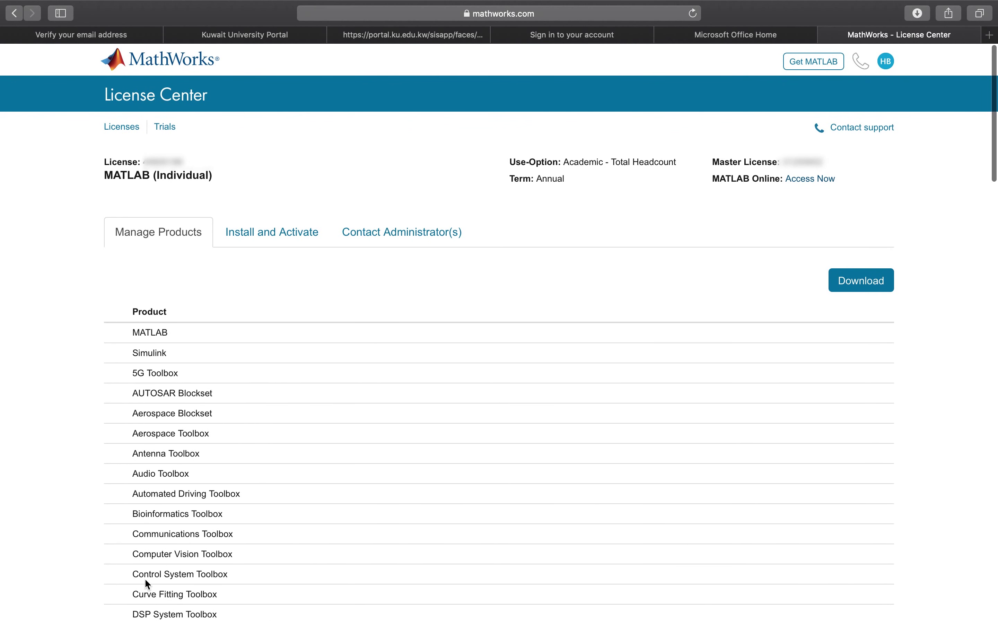
pyautogui.click(863, 284)
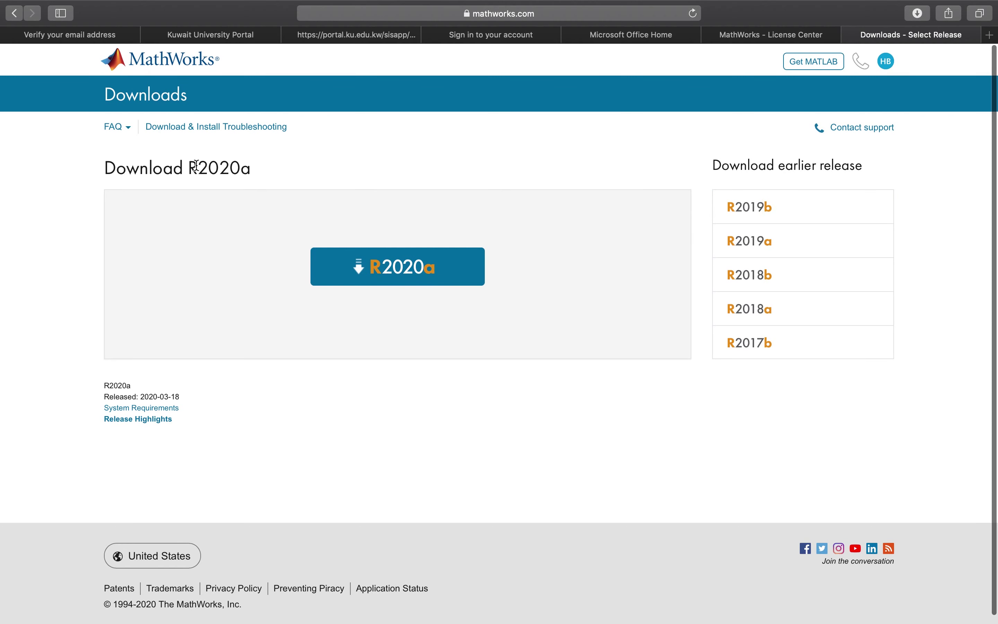
pyautogui.moveTo(189, 167); pyautogui.dragTo(229, 167)
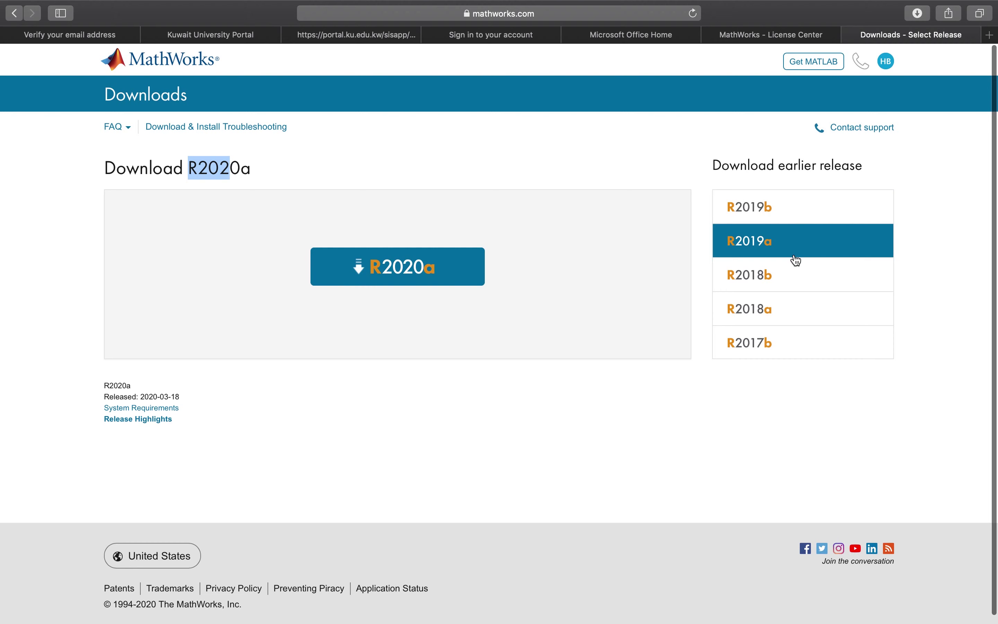
pyautogui.scroll(-20, 797, 259)
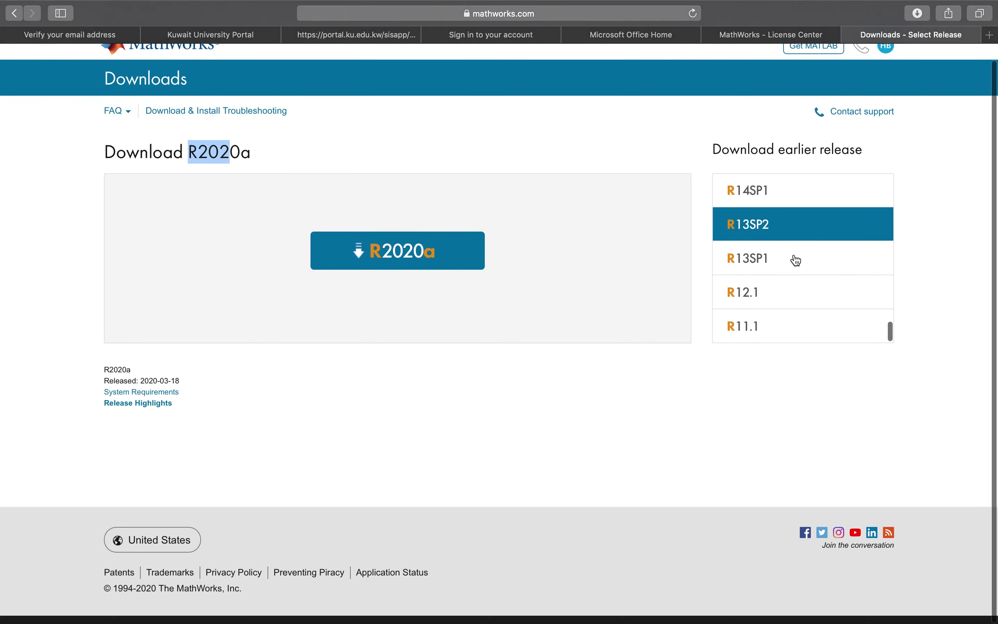
pyautogui.scroll(20, 794, 260)
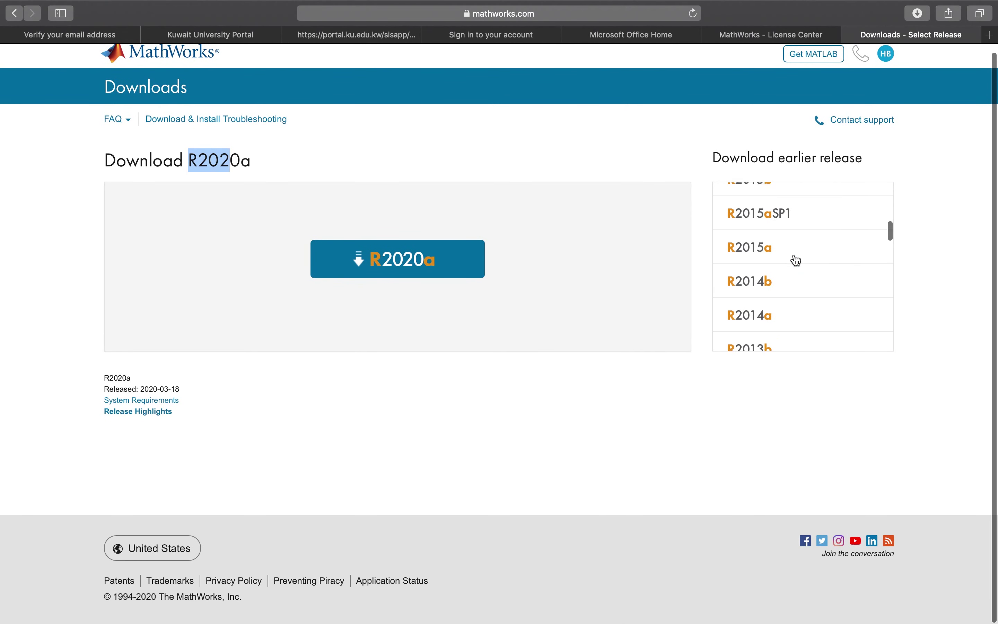
pyautogui.click(226, 163)
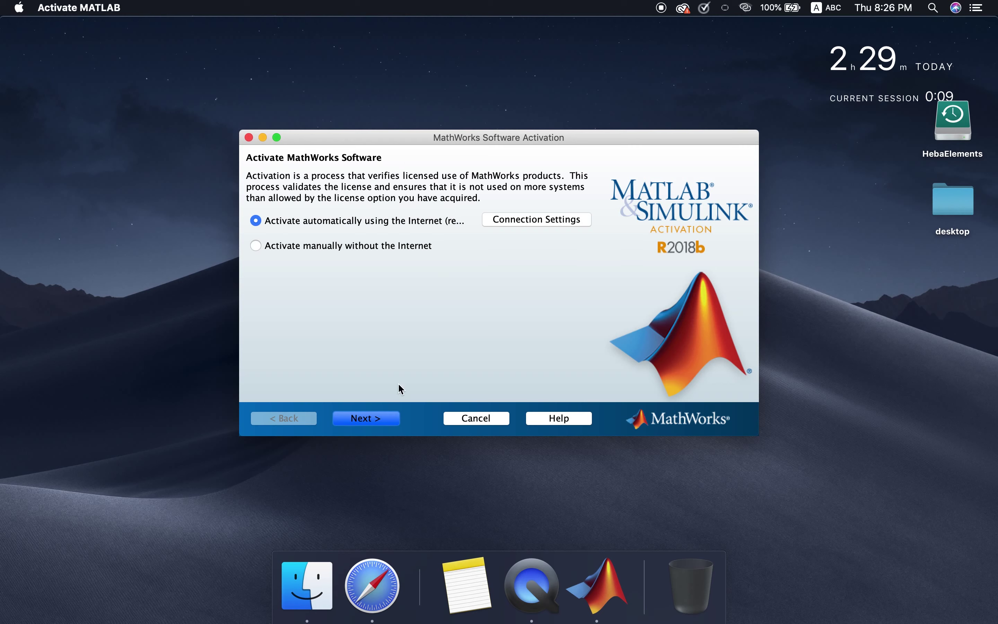
# In the MathWorks Software Activation wizard, choose automatic Internet activation and log in with the MathWorks account's e-mail address and password
pyautogui.click(383, 421)
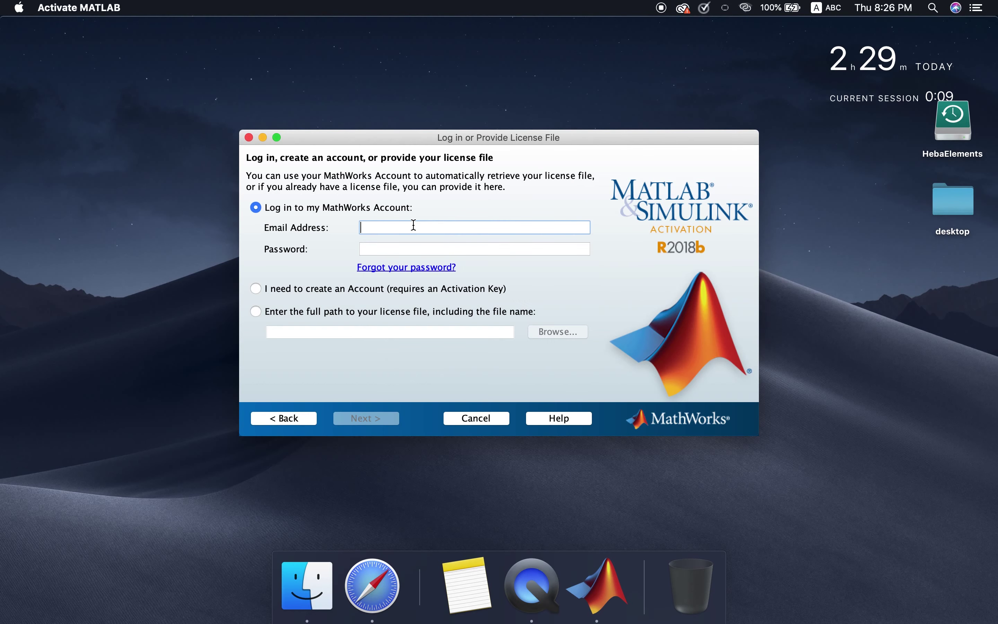
pyautogui.press('super+v')
pyautogui.moveTo(431, 228); pyautogui.dragTo(295, 229)
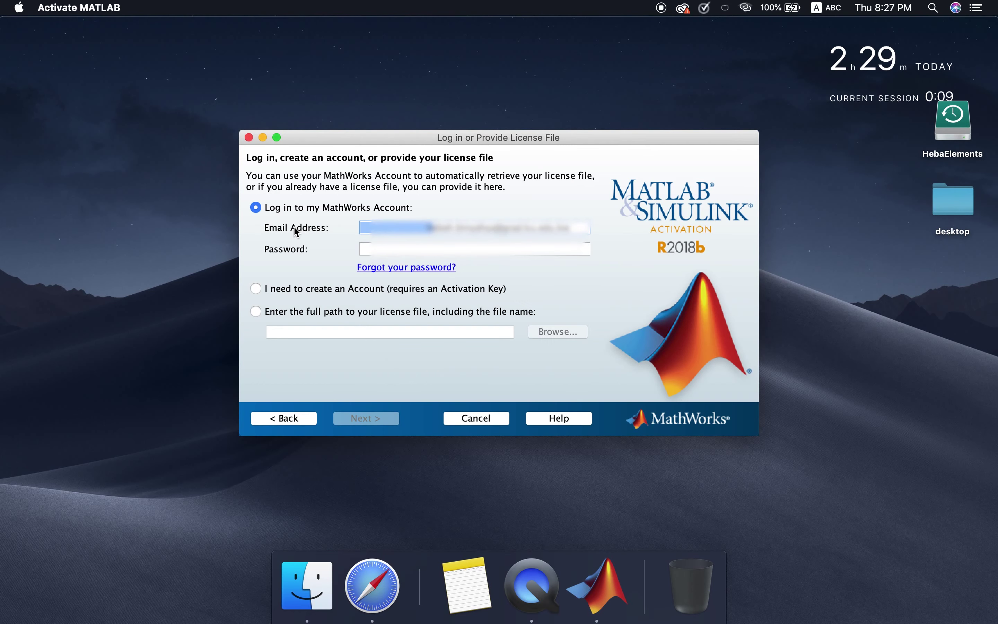
pyautogui.write('he')
pyautogui.click(390, 247)
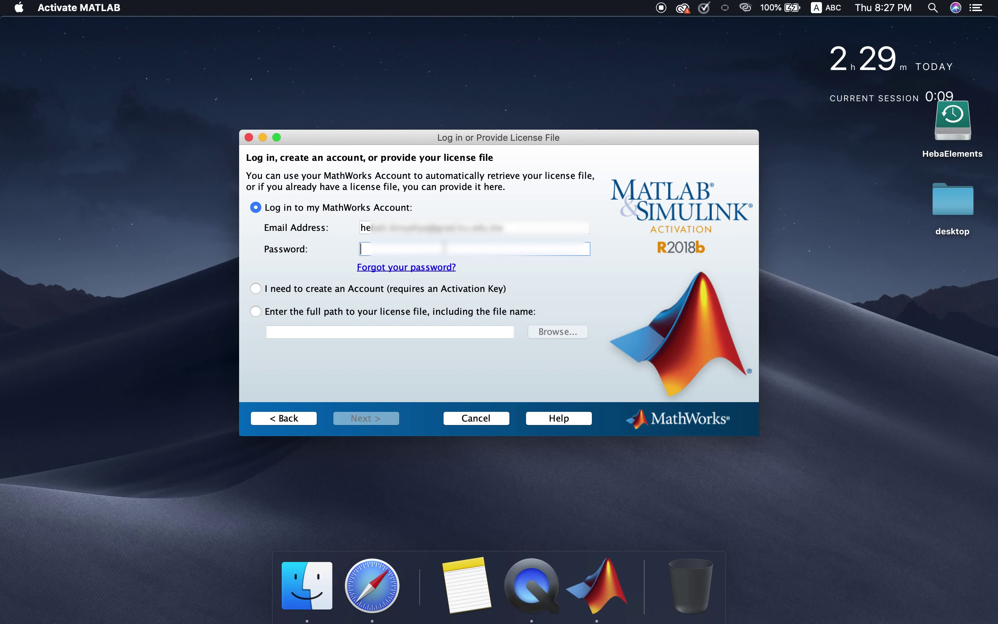
pyautogui.write('••••••')
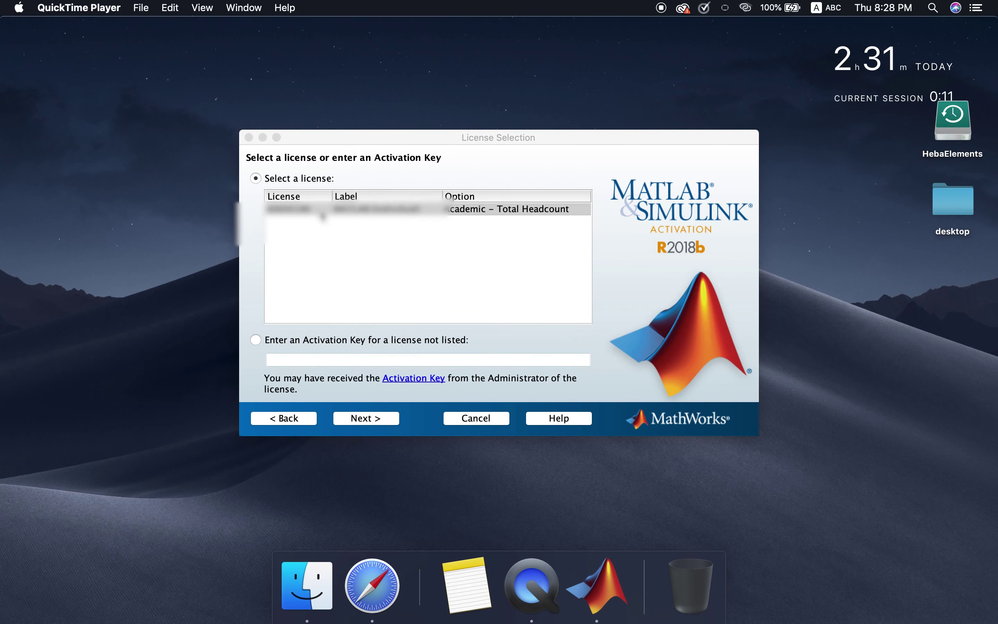
# Select the Academic – Total Headcount license, confirm the activation details and finish the R2018b activation
pyautogui.click(320, 212)
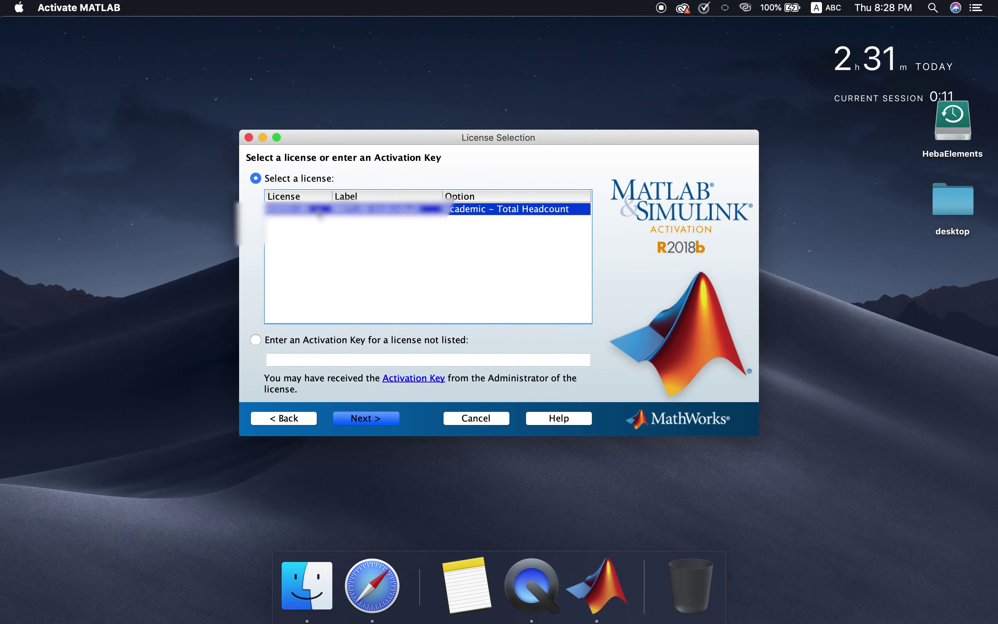
pyautogui.click(372, 419)
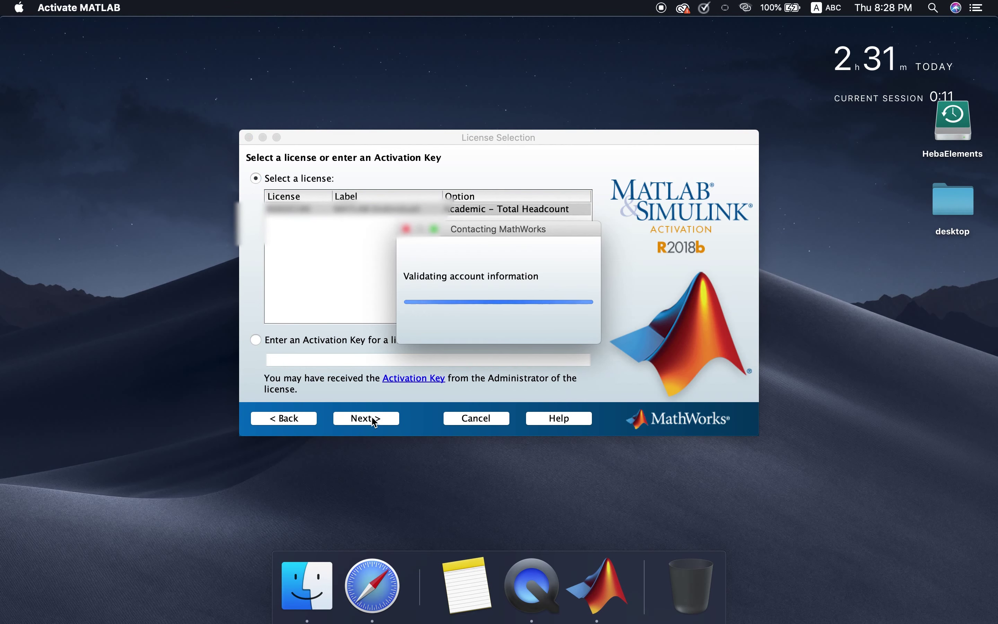
pyautogui.click(358, 427)
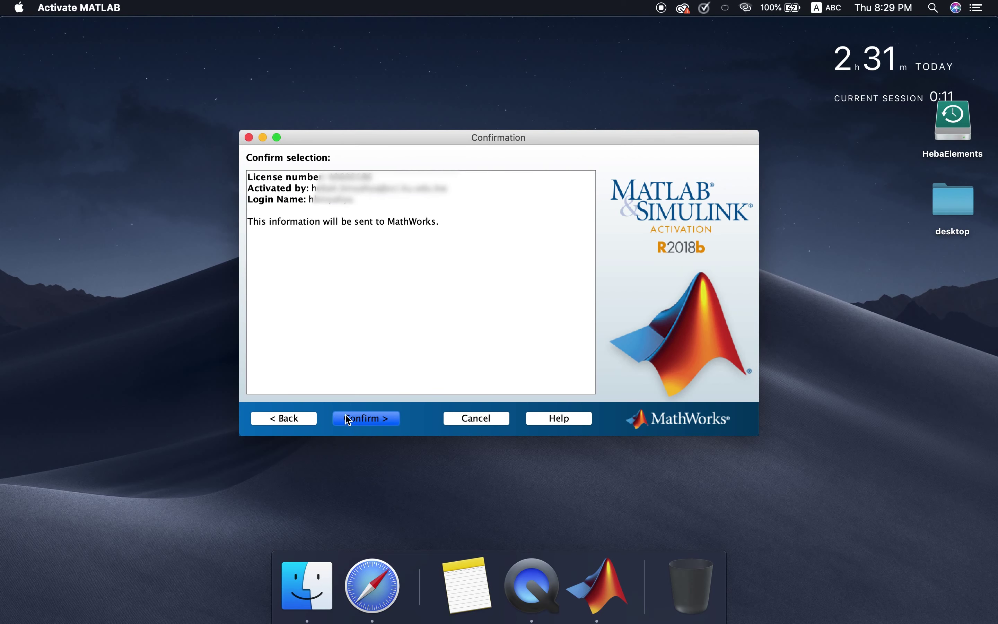
pyautogui.click(369, 418)
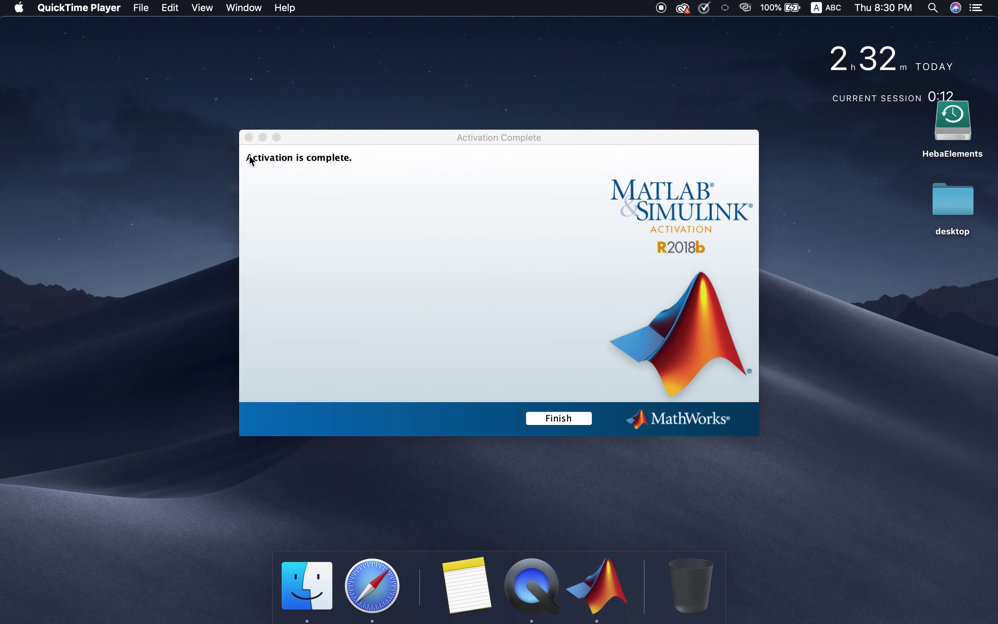
pyautogui.click(571, 423)
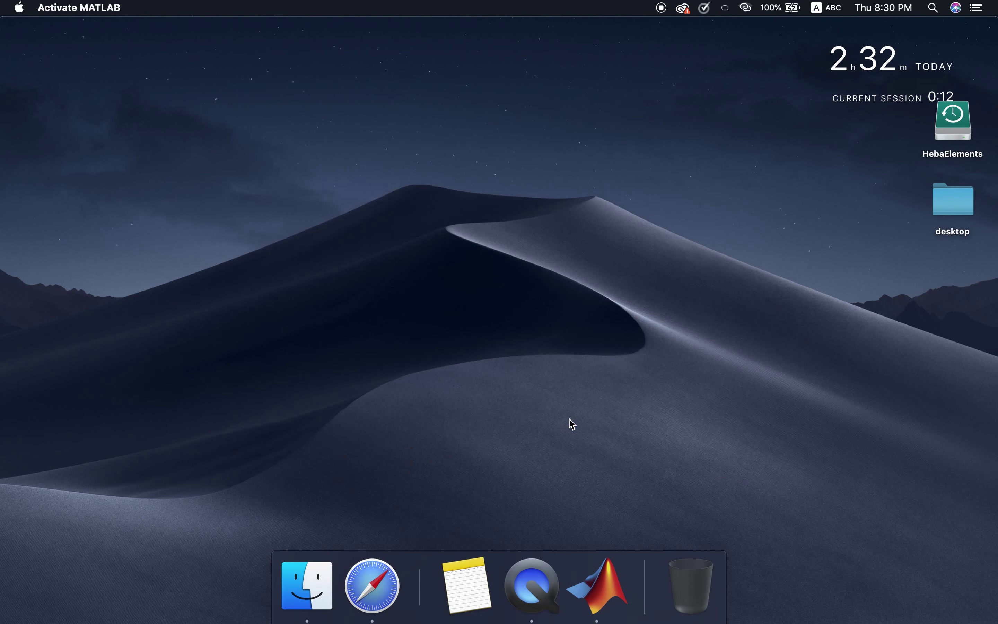